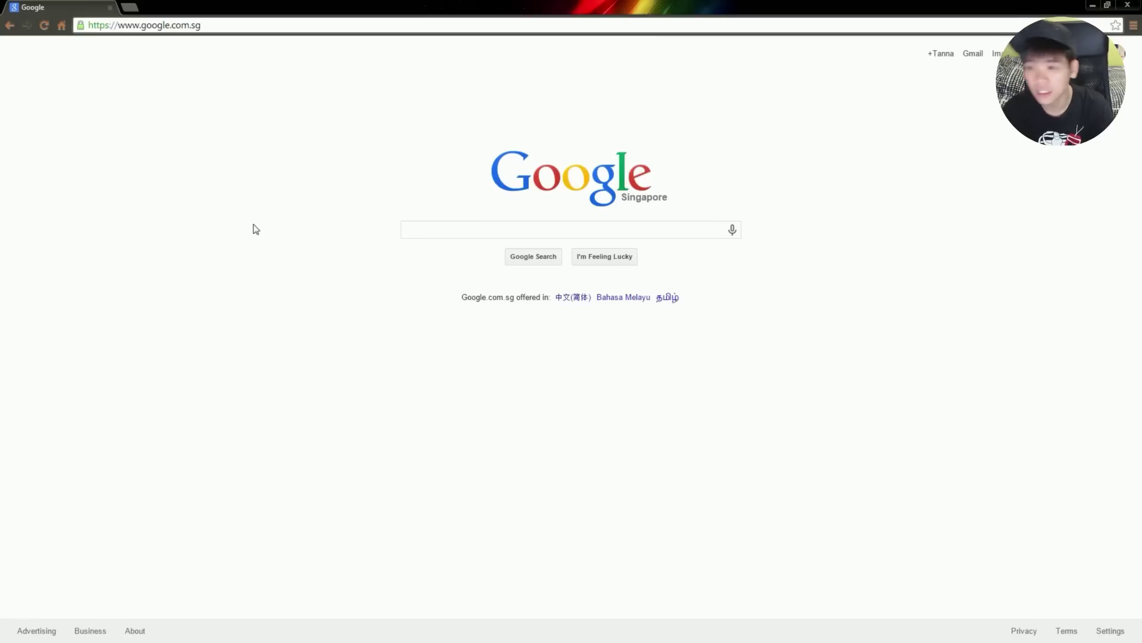
Search Google for mobizen by typing 'Mobi' and accepting the mobizen suggestion.
{"action": "right_click", "coordinate": [215, 216]}
{"action": "left_click", "coordinate": [212, 184]}
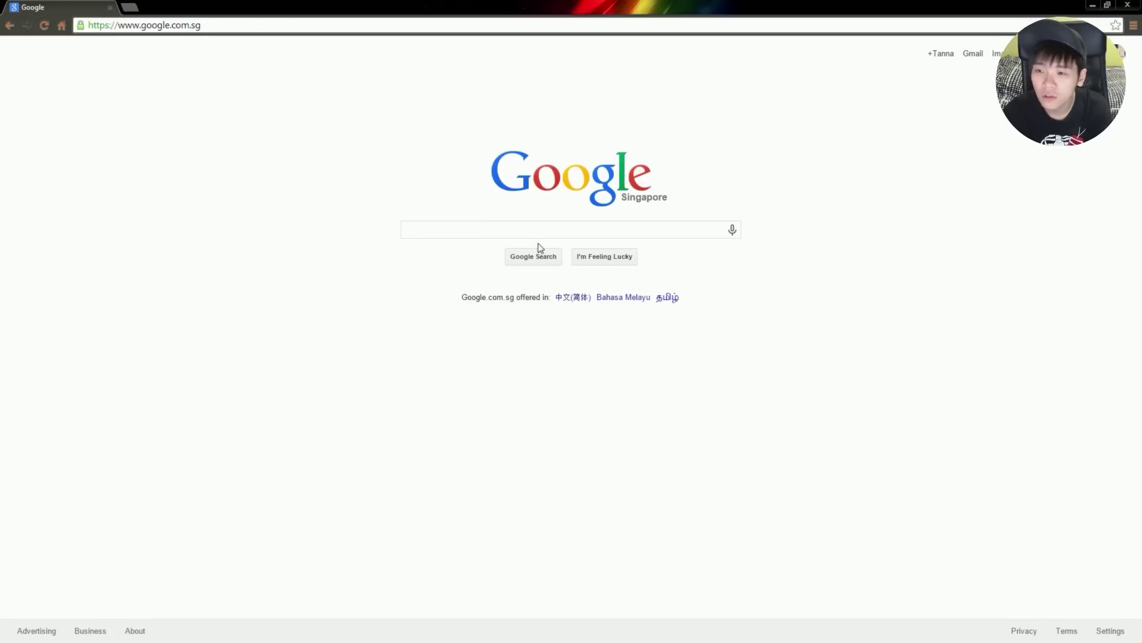
{"action": "left_click", "coordinate": [534, 226]}
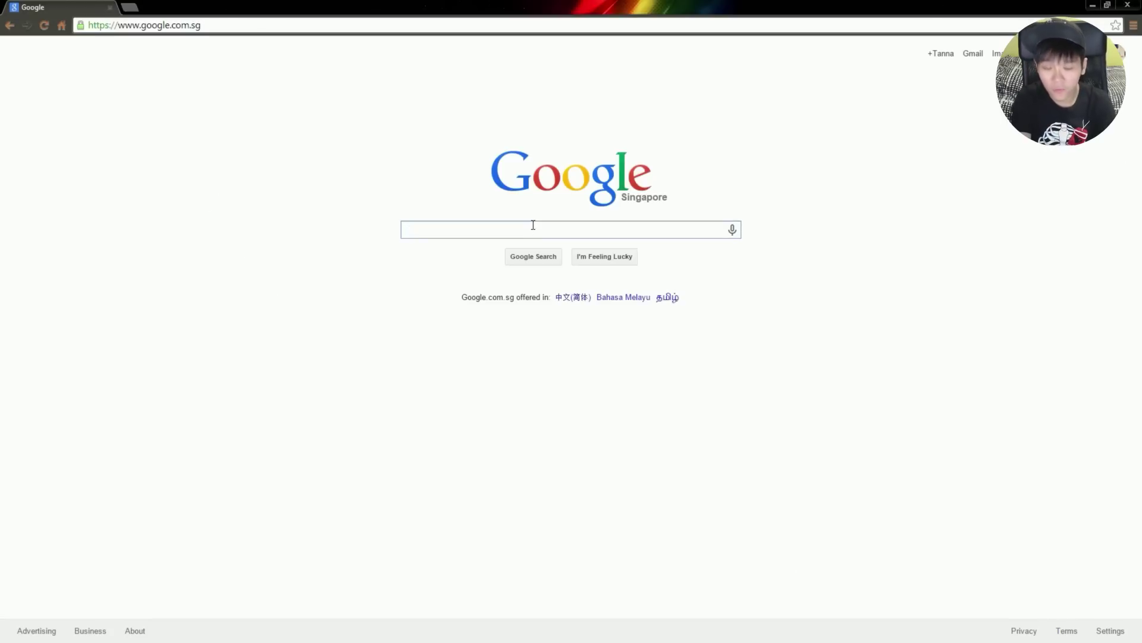
{"action": "type", "text": "Mobi"}
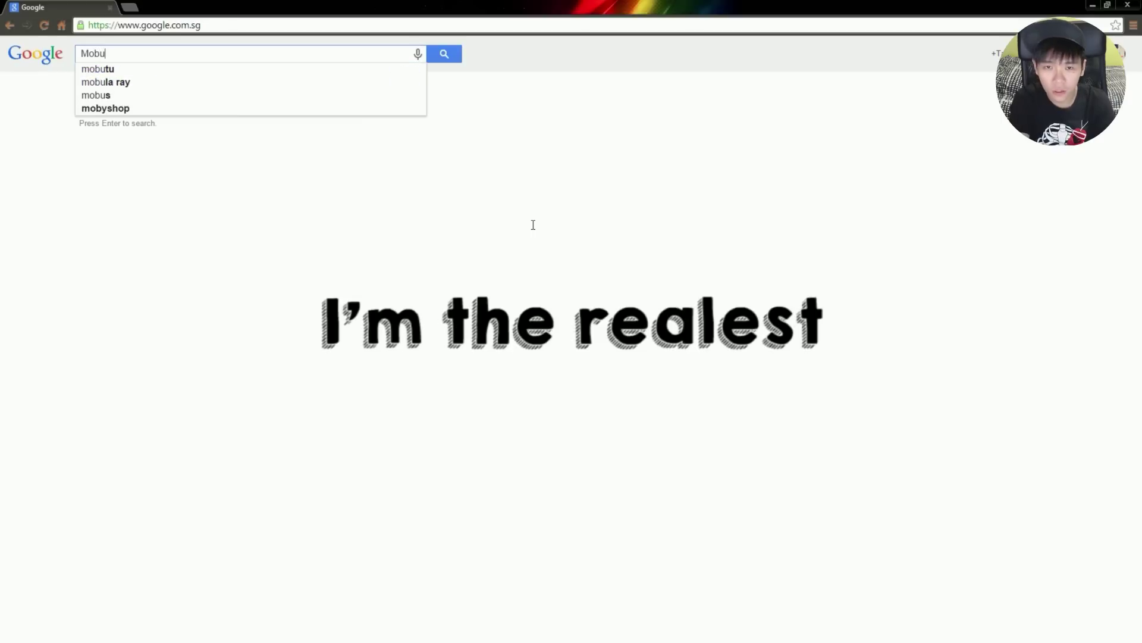
{"action": "key", "text": "Down"}
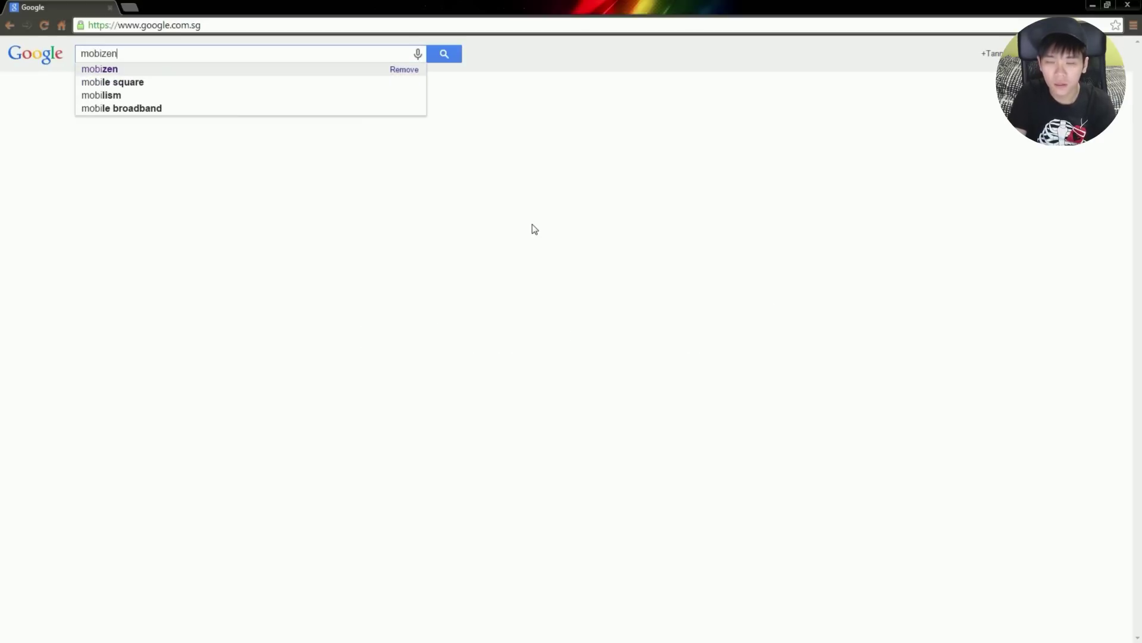
{"action": "key", "text": "Return"}
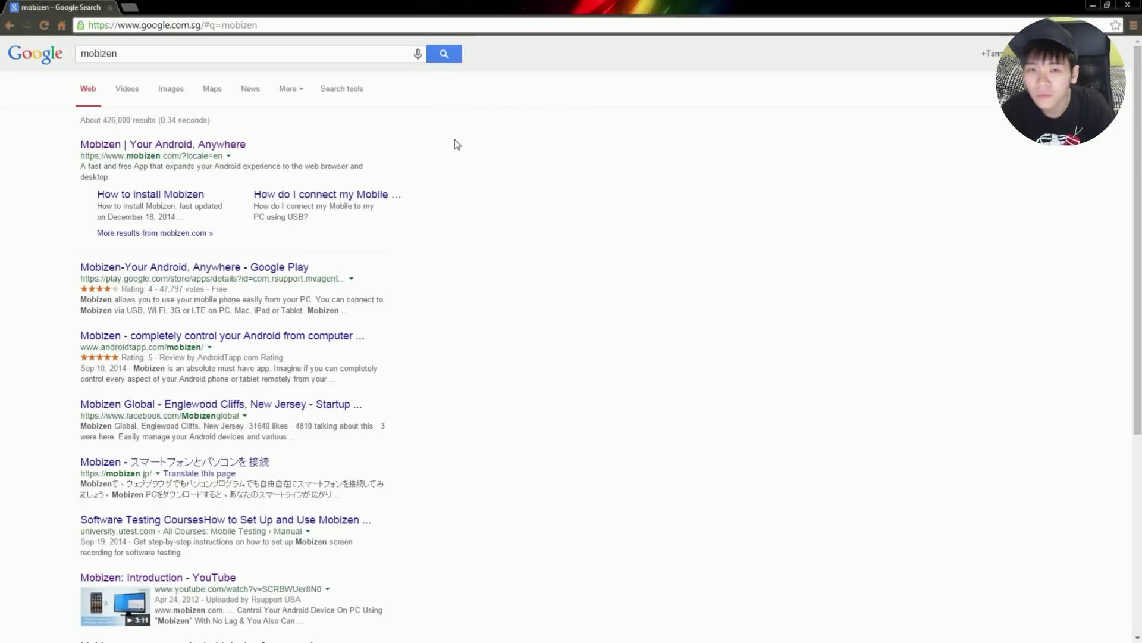
Open the Mobizen | Your Android, Anywhere result, then the Mobizen Google Play page.
{"action": "left_click_drag", "start_coordinate": [122, 53], "coordinate": [104, 50]}
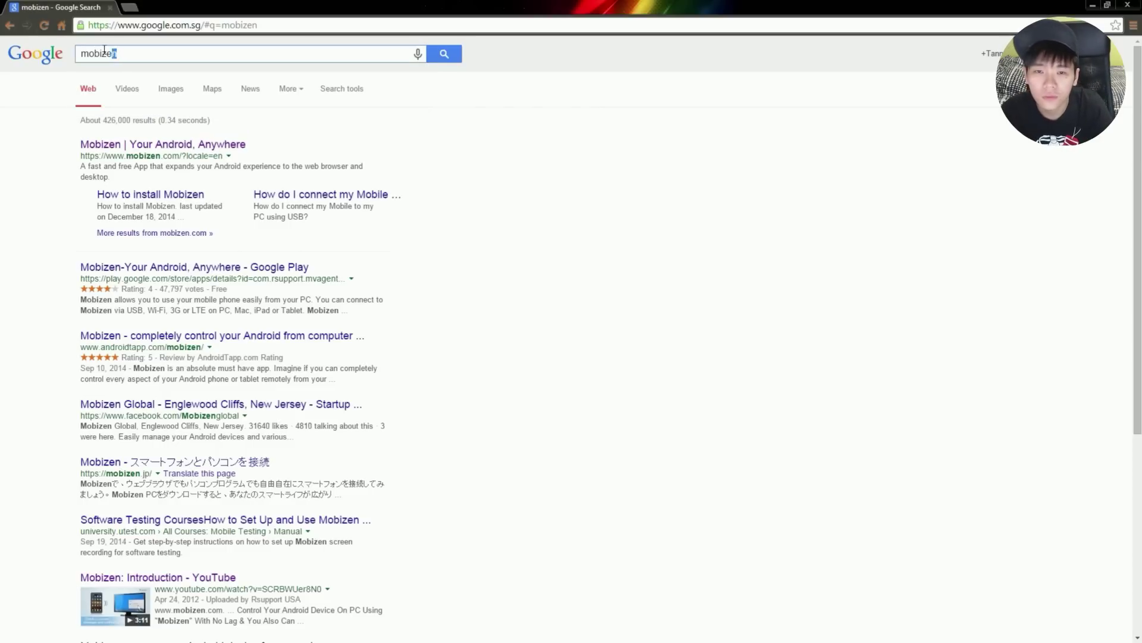
{"action": "left_click", "coordinate": [113, 150]}
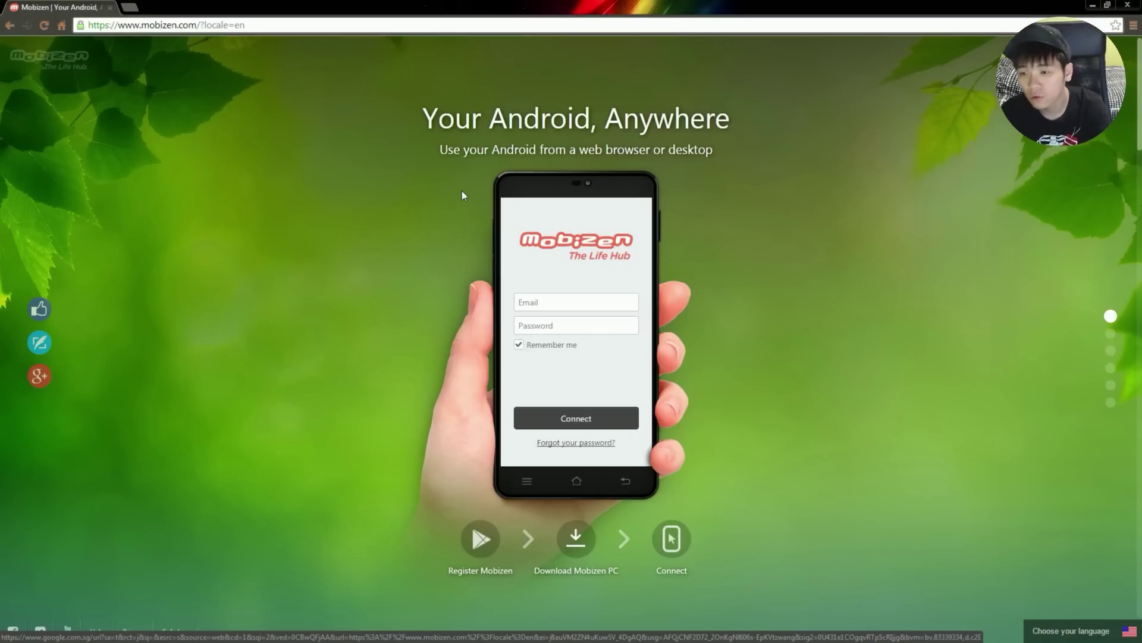
{"action": "left_click", "coordinate": [487, 552]}
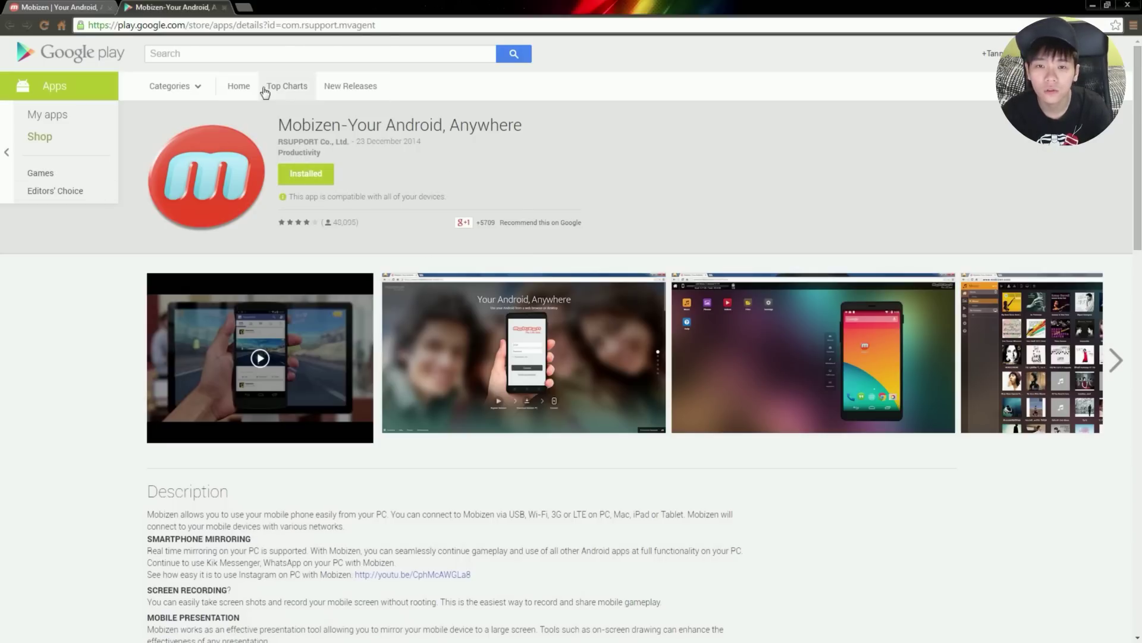
Return to the first tab showing the mobizen.com homepage.
{"action": "left_click", "coordinate": [68, 6]}
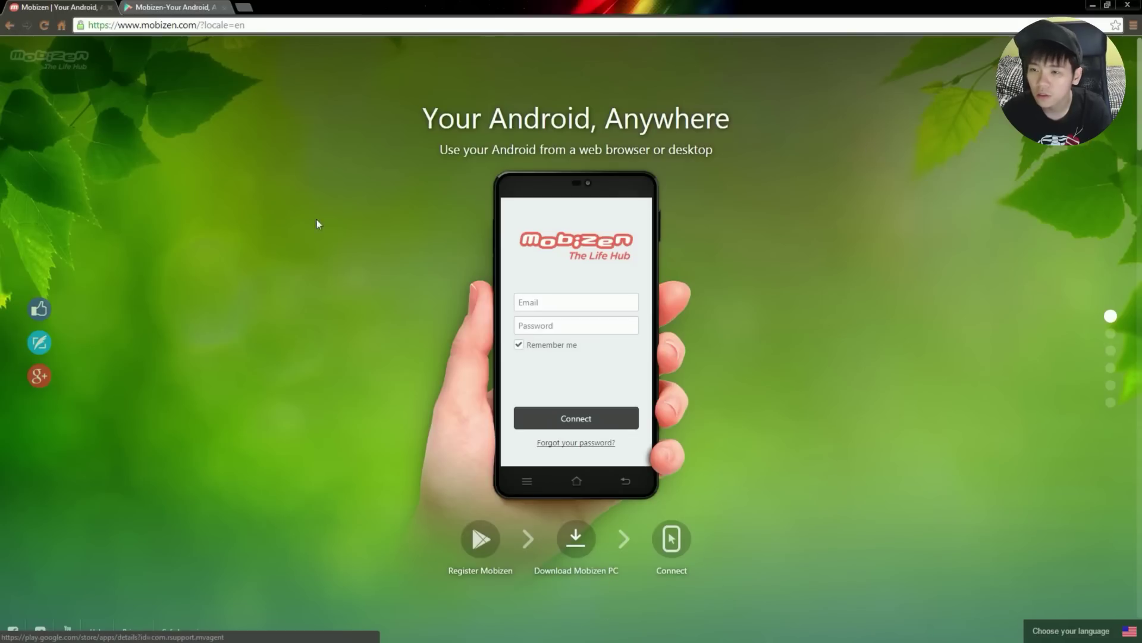
Minimize Chrome to show the Mobizen mirroring window on the desktop.
{"action": "left_click", "coordinate": [1092, 6]}
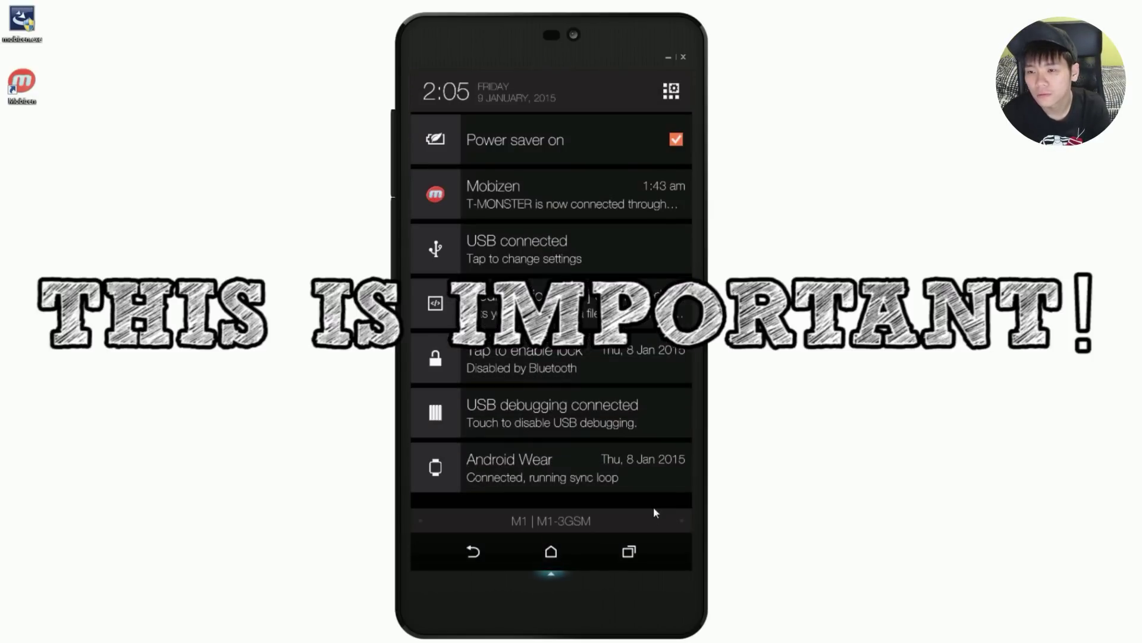
From the phone's quick settings, open Settings and scroll down to Developer options and About.
{"action": "left_click", "coordinate": [671, 91]}
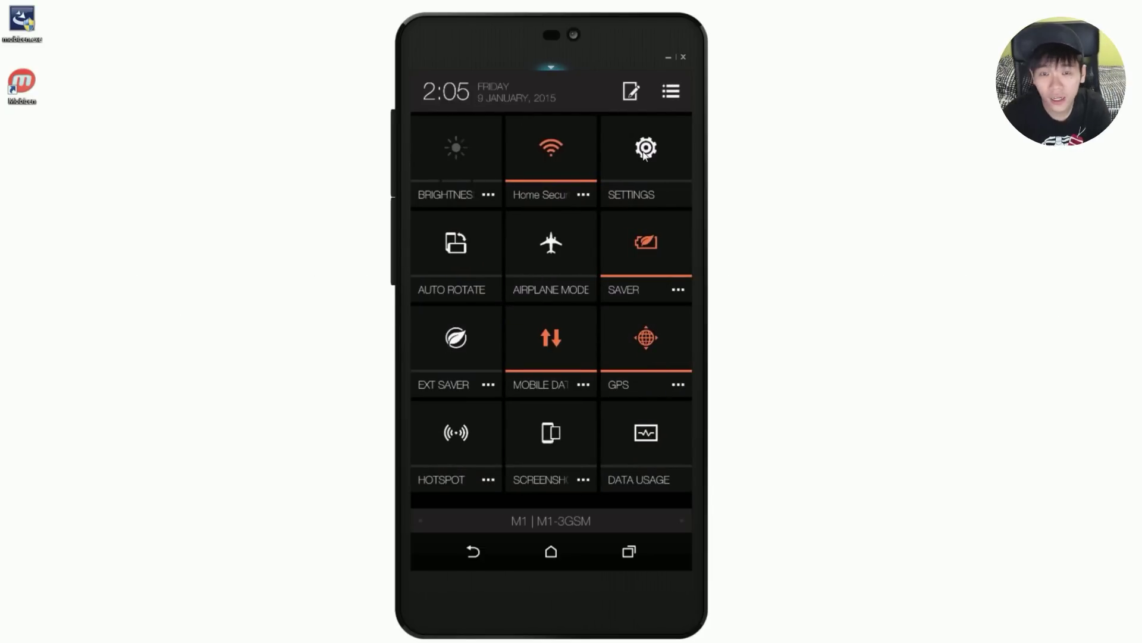
{"action": "left_click", "coordinate": [644, 149]}
{"action": "scroll", "coordinate": [573, 173], "scroll_direction": "down", "scroll_amount": 5}
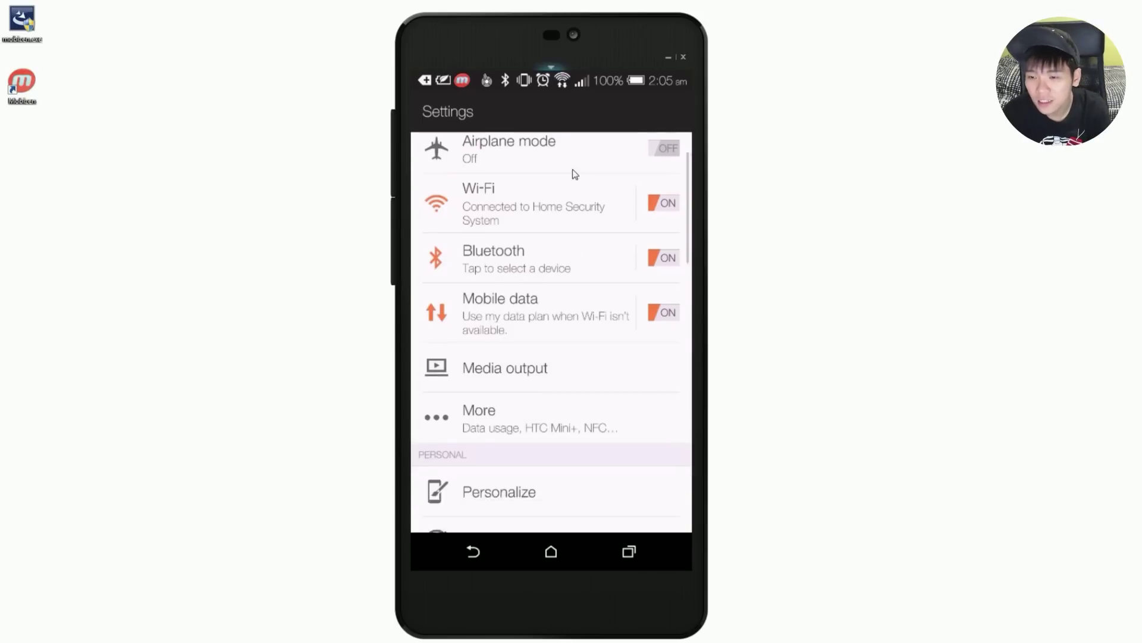
{"action": "scroll", "coordinate": [586, 432], "scroll_direction": "down", "scroll_amount": 10}
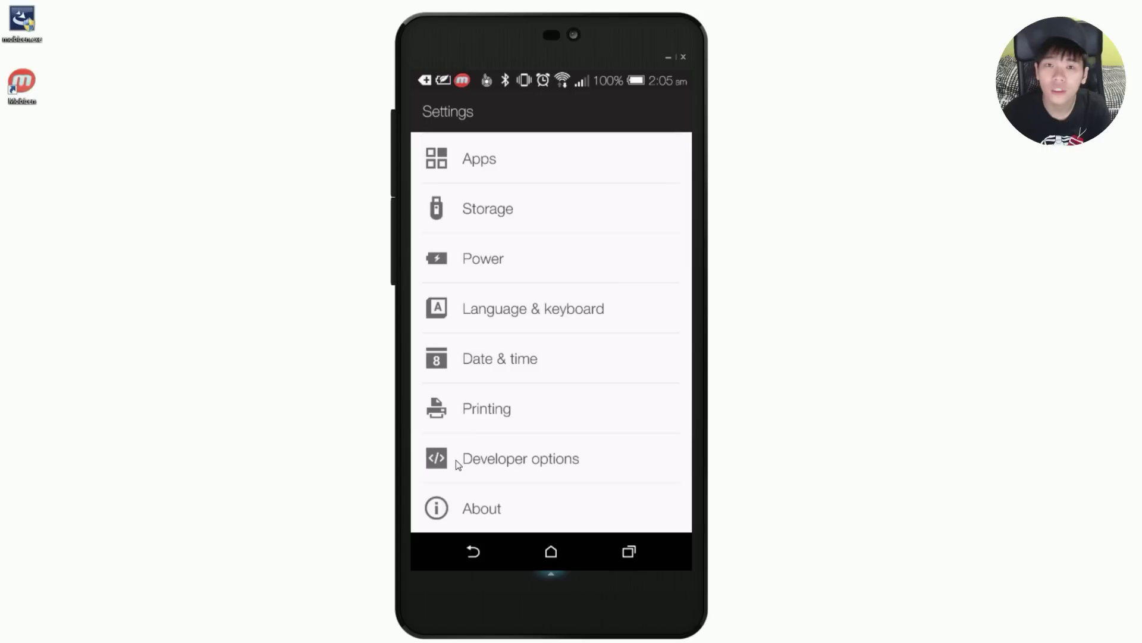
On the mirrored phone, open About > Software information > More for the build details.
{"action": "left_click", "coordinate": [474, 512]}
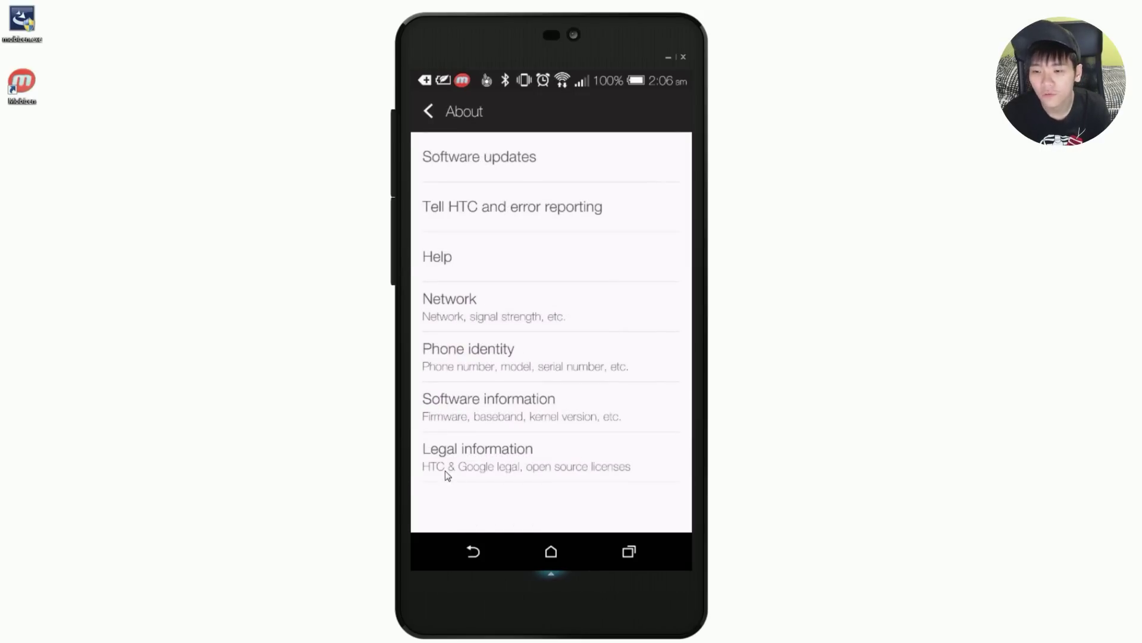
{"action": "left_click", "coordinate": [479, 407]}
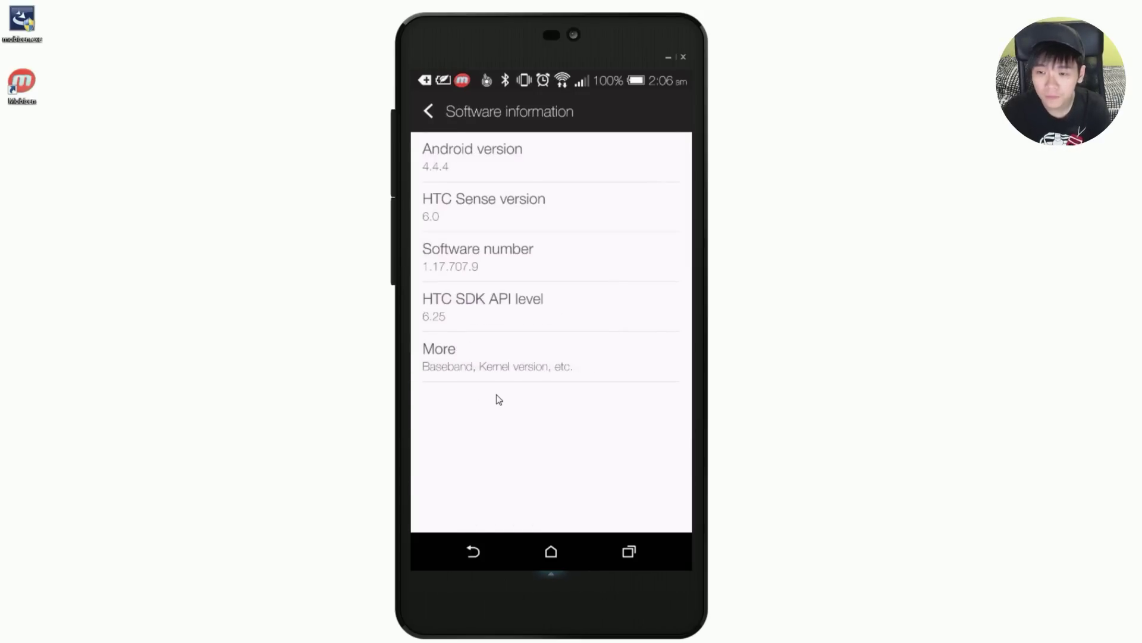
{"action": "left_click", "coordinate": [511, 357]}
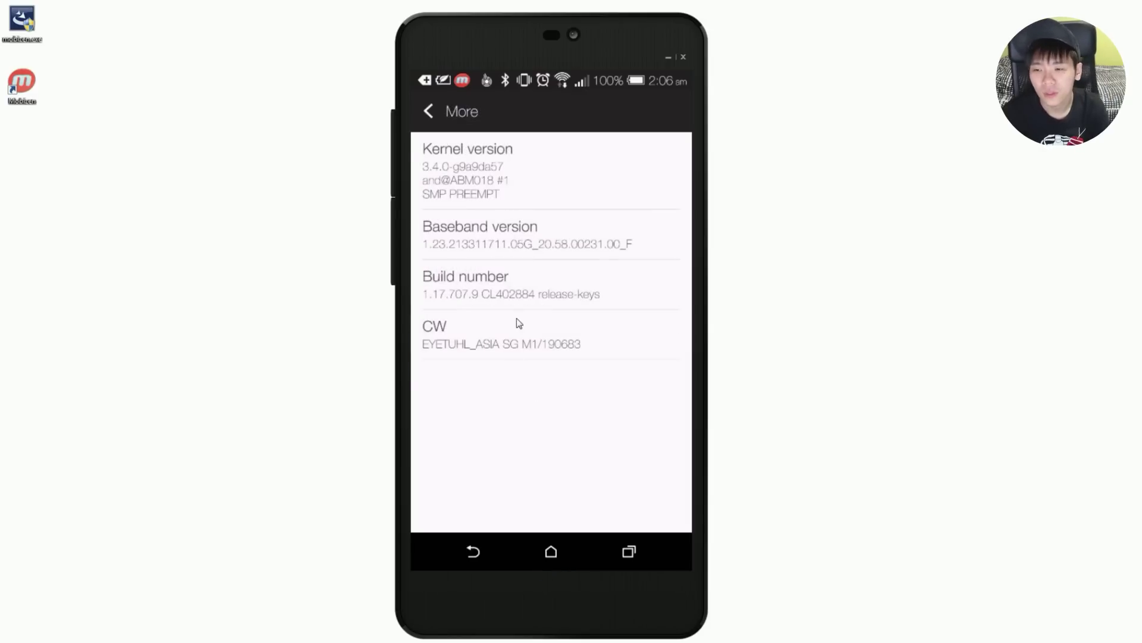
Tap Build number three times for developer mode, then go back to the Settings list.
{"action": "left_click", "coordinate": [499, 292]}
{"action": "left_click", "coordinate": [499, 291]}
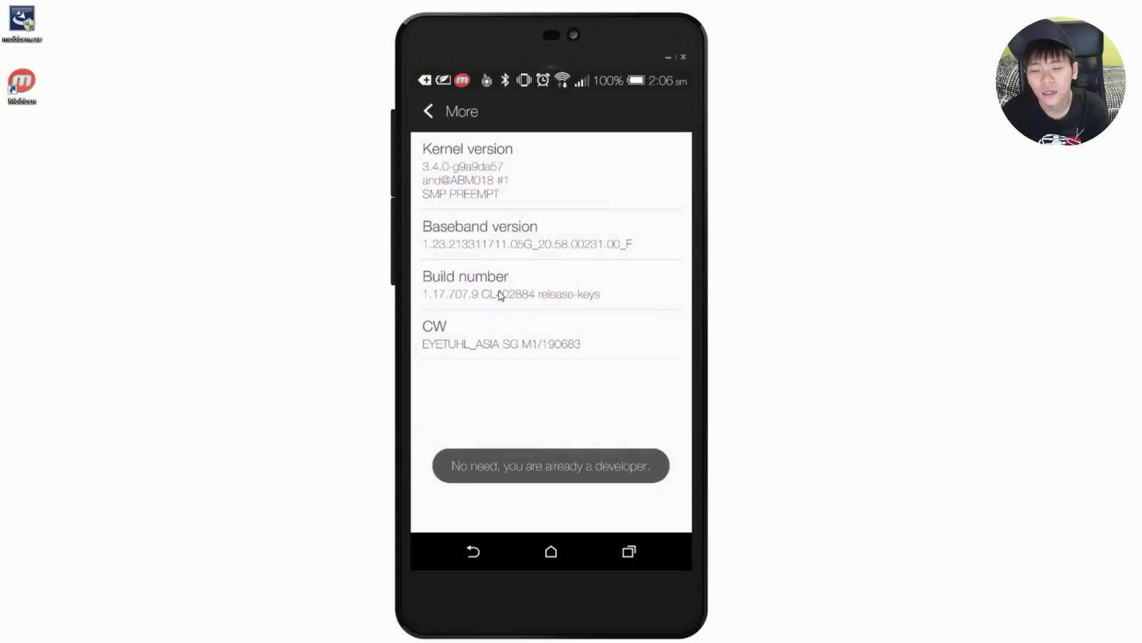
{"action": "left_click", "coordinate": [499, 292]}
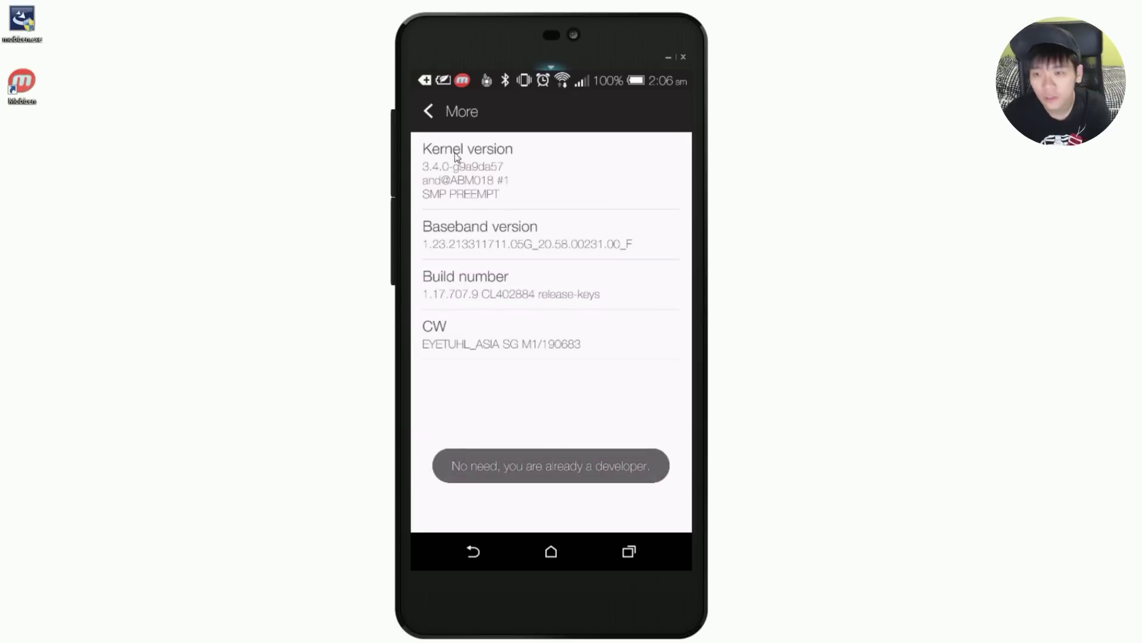
{"action": "left_click", "coordinate": [429, 112]}
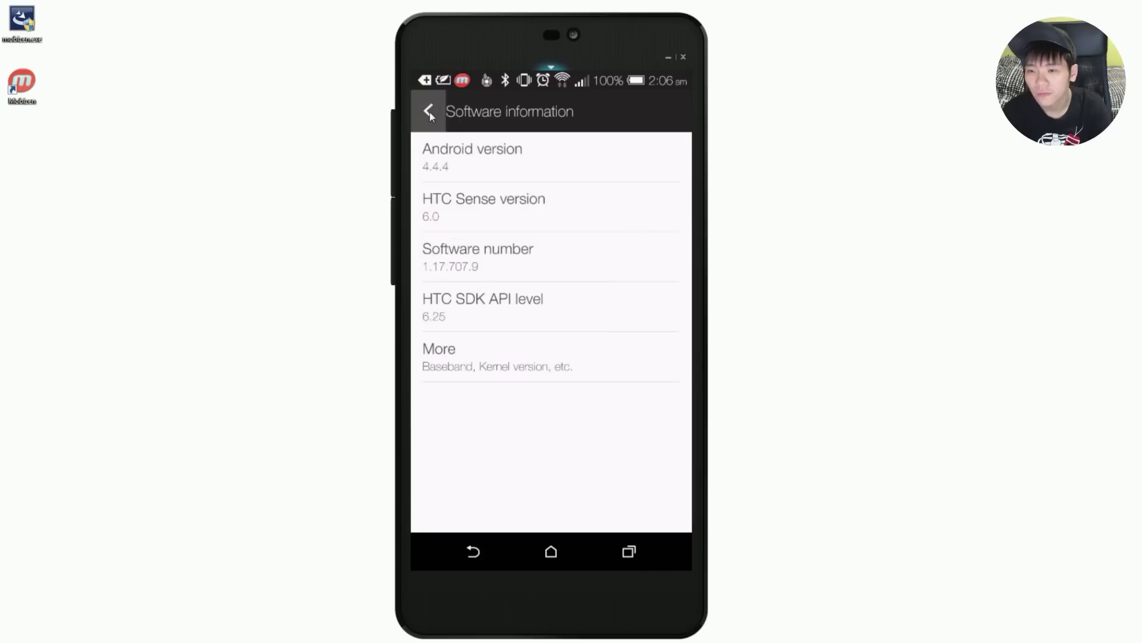
{"action": "left_click", "coordinate": [430, 112]}
Open Developer options, accept the warning, confirm USB debugging is ticked, and return home.
{"action": "left_click", "coordinate": [429, 111]}
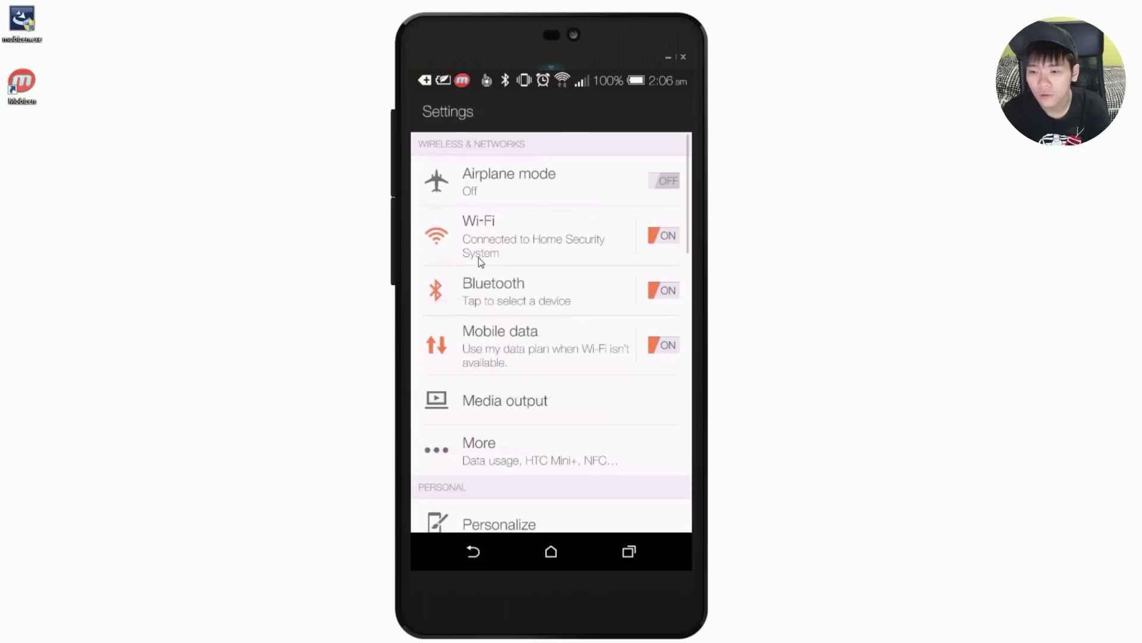
{"action": "left_click_drag", "start_coordinate": [506, 447], "coordinate": [566, 313]}
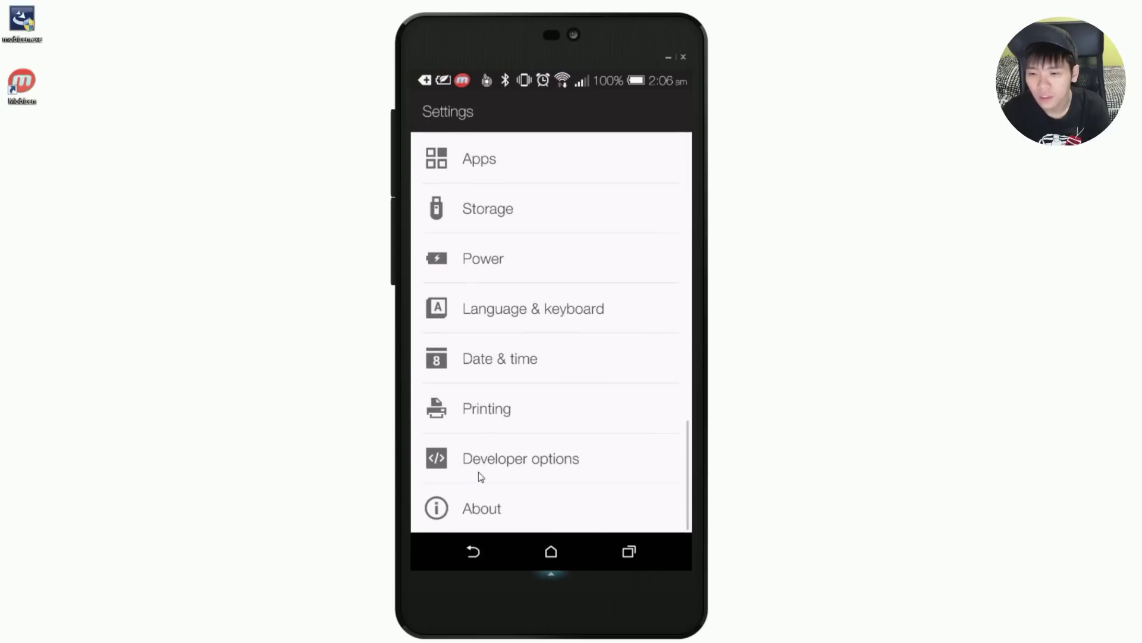
{"action": "left_click", "coordinate": [487, 464]}
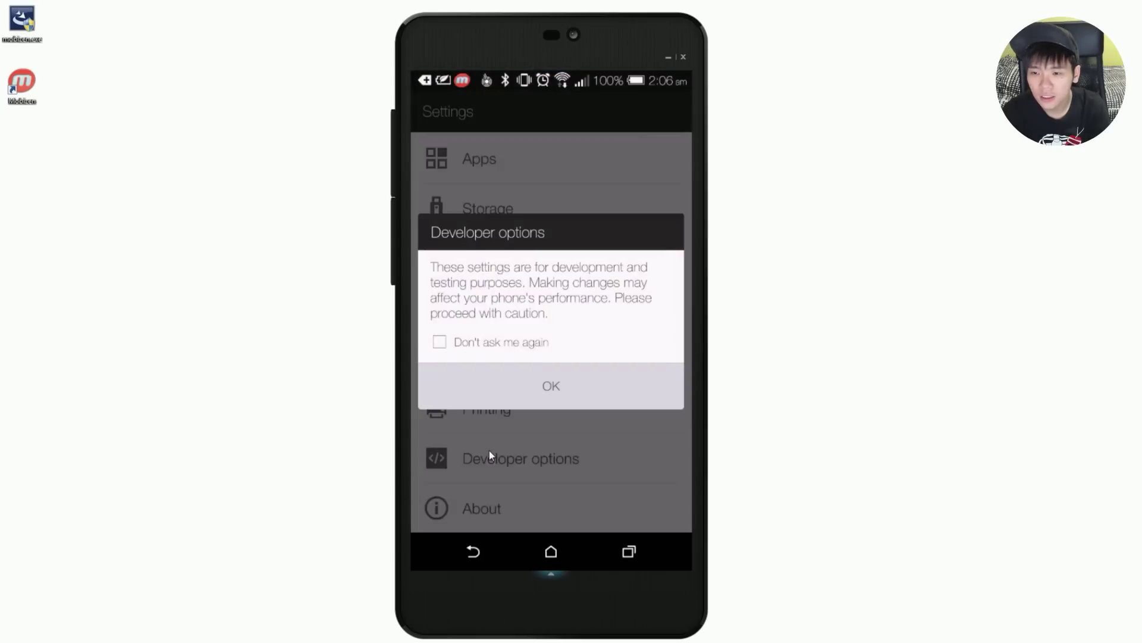
{"action": "left_click", "coordinate": [544, 391]}
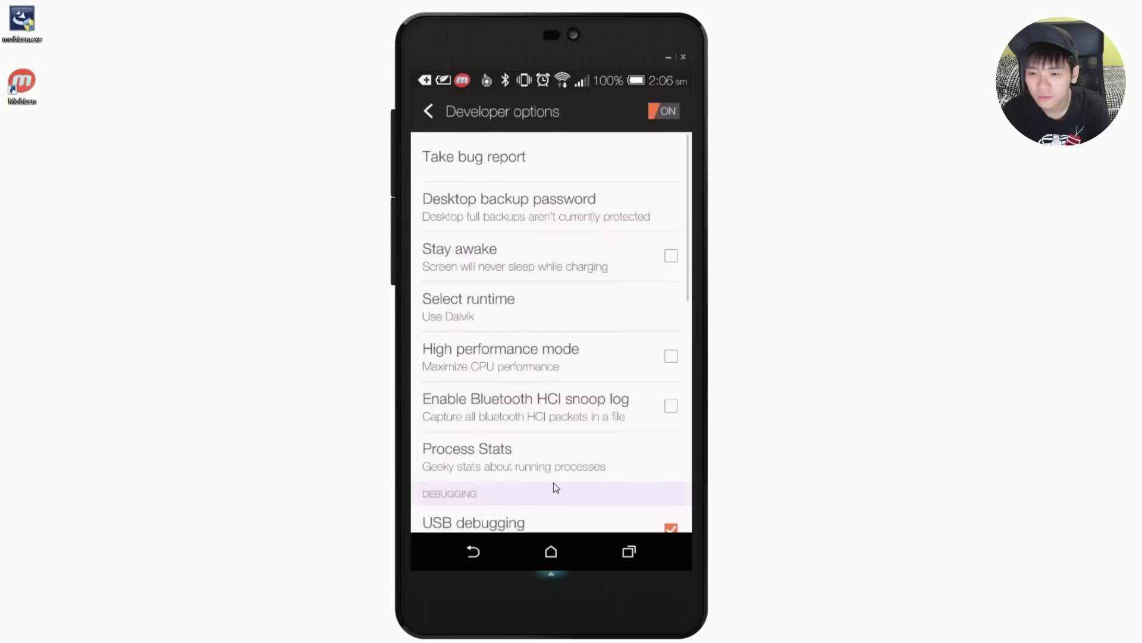
{"action": "left_click_drag", "start_coordinate": [557, 487], "coordinate": [573, 185]}
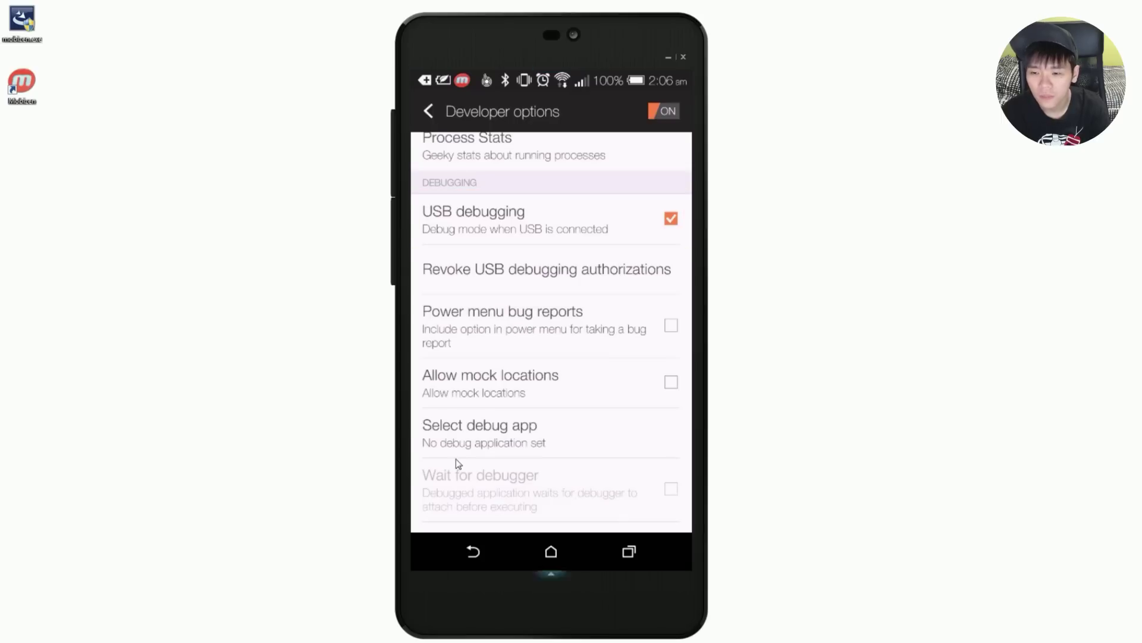
{"action": "left_click", "coordinate": [546, 552]}
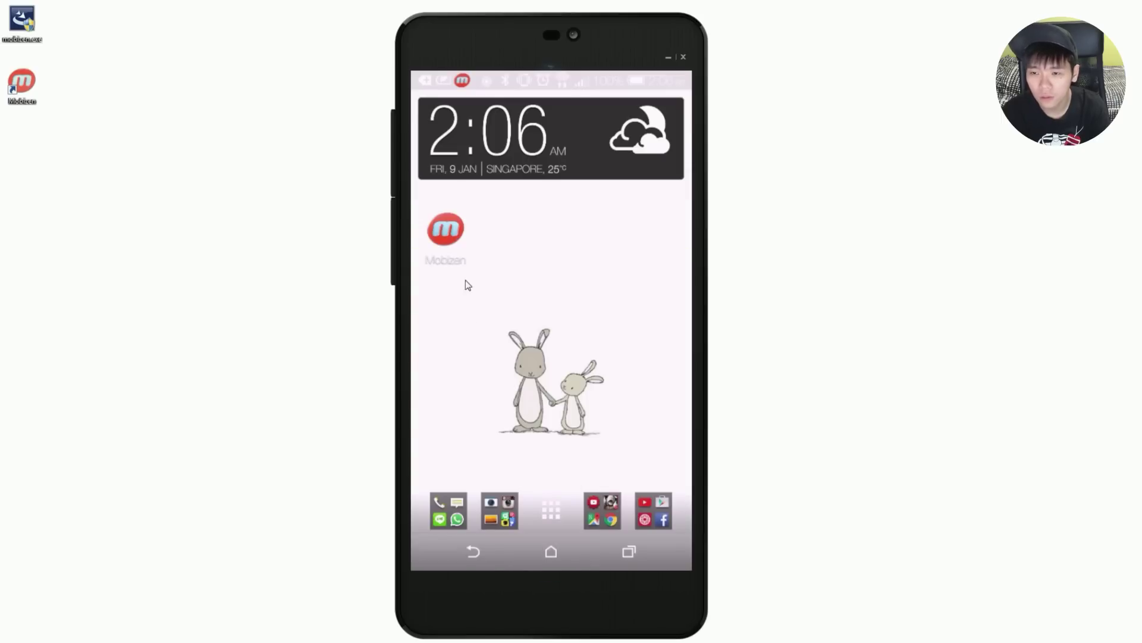
{"action": "left_click", "coordinate": [455, 240]}
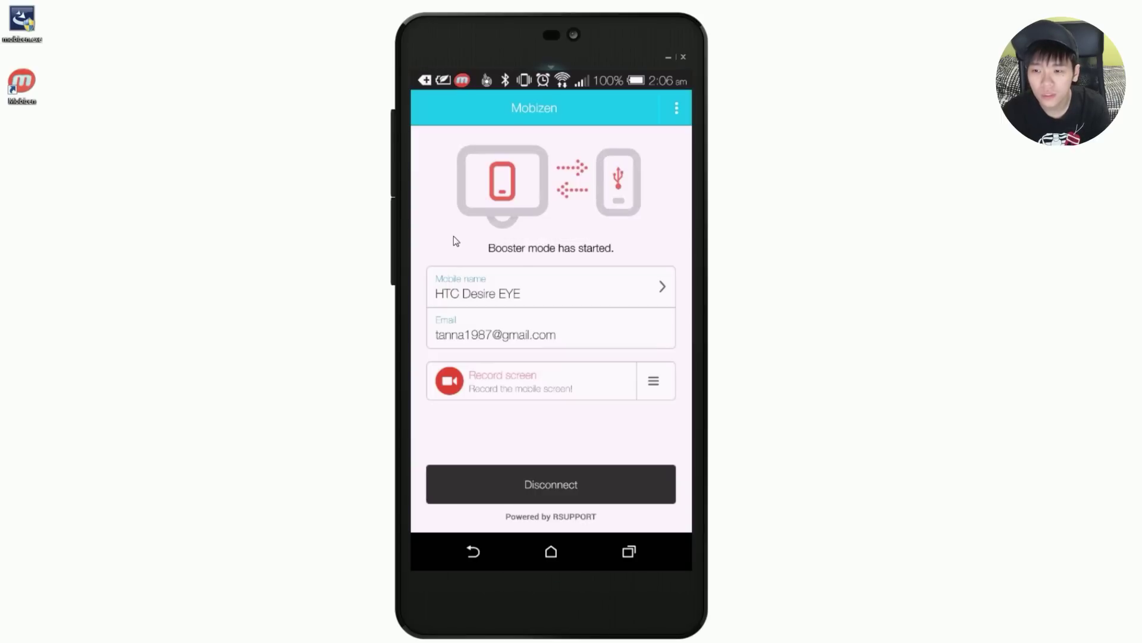
{"action": "left_click", "coordinate": [476, 554]}
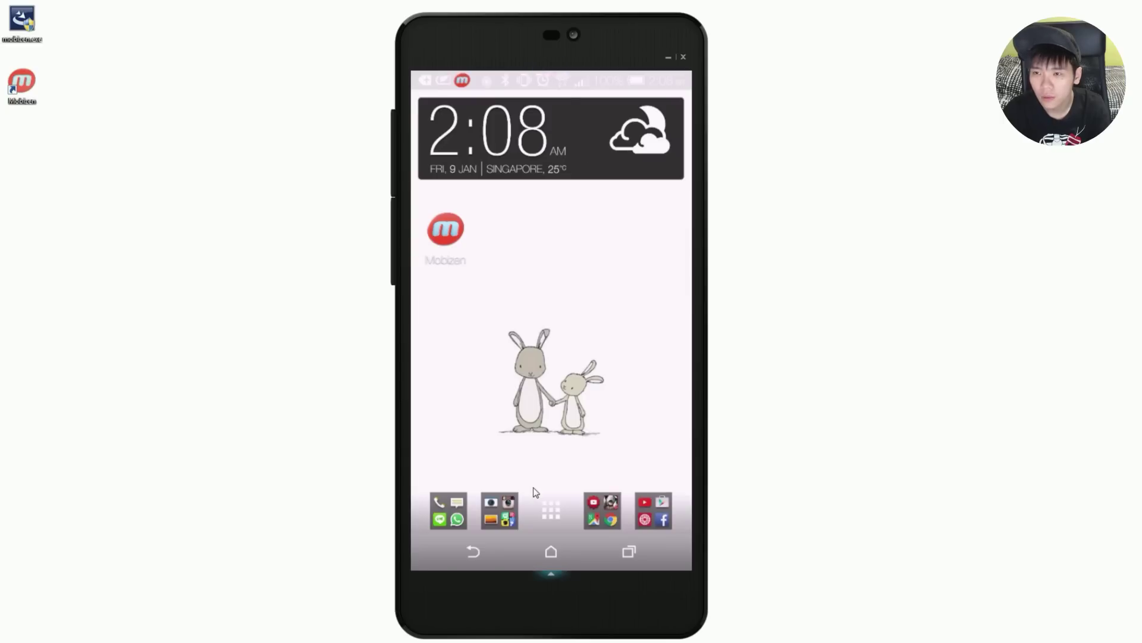
Launch Summoners War from the dock folder and make the mirrored phone full screen with F11.
{"action": "left_click", "coordinate": [611, 515]}
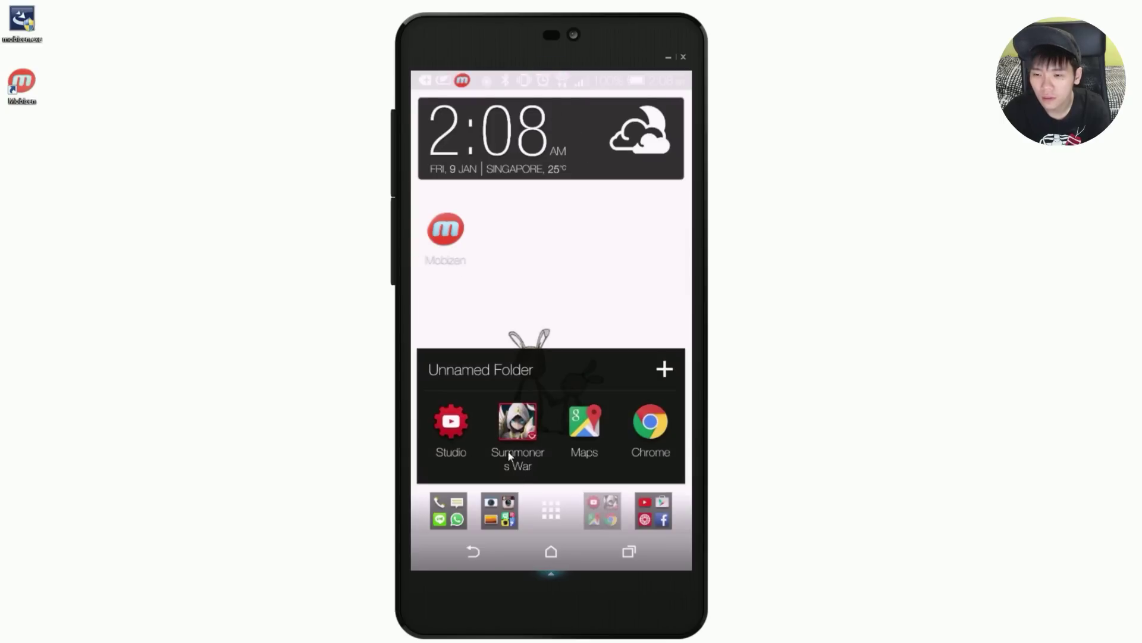
{"action": "left_click", "coordinate": [511, 421]}
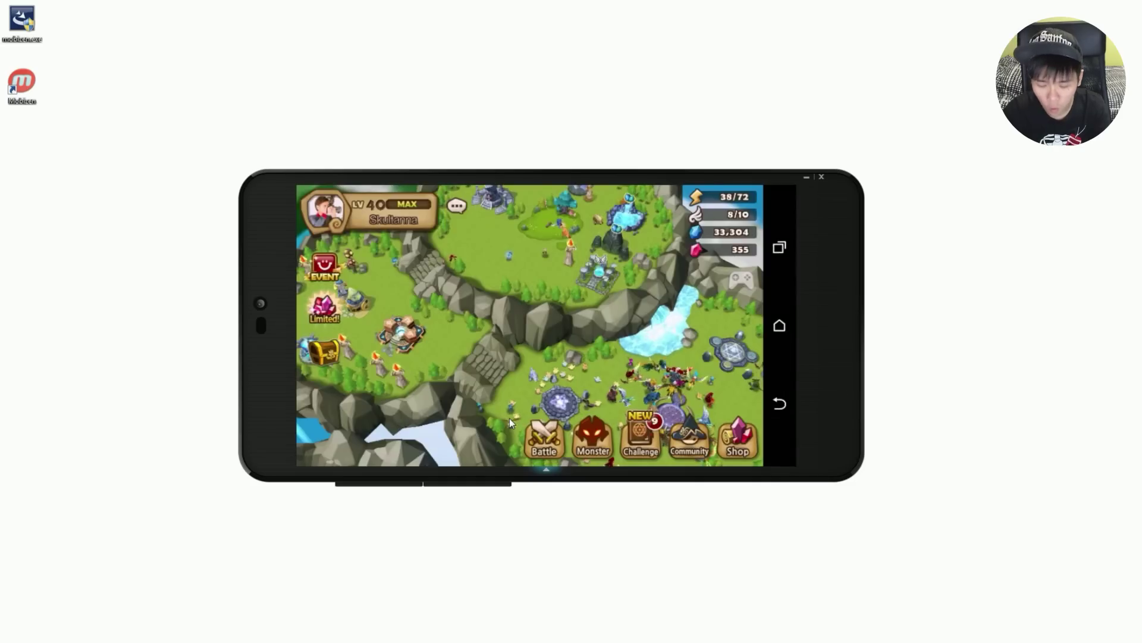
{"action": "key", "text": "F11"}
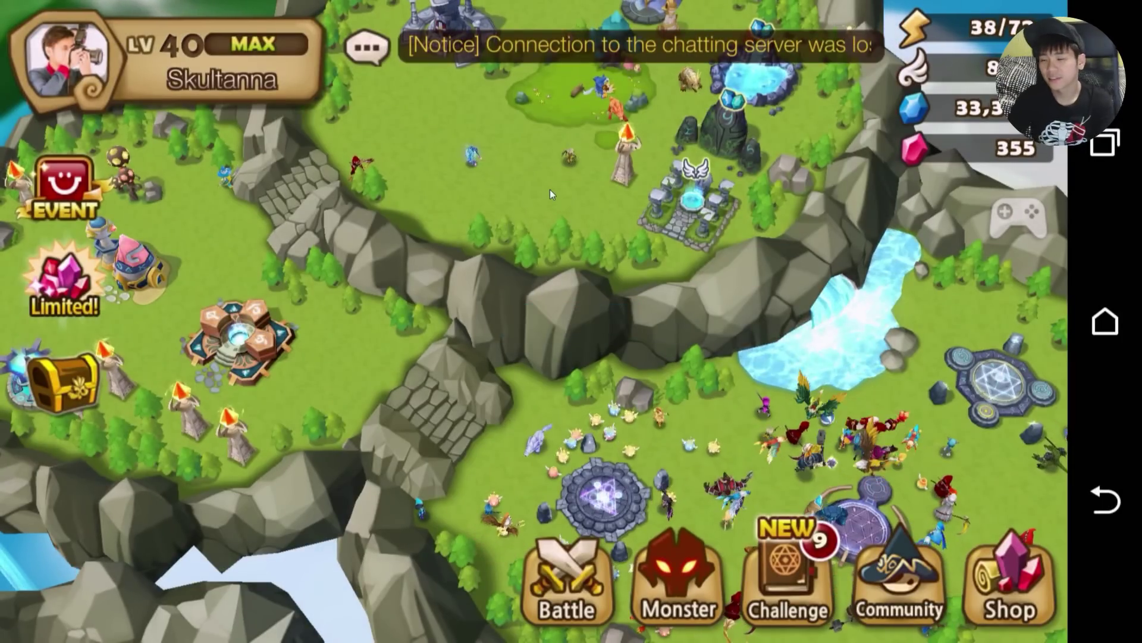
Collect mana from the crystal mine and select the Wish altar for its rewards.
{"action": "left_click_drag", "start_coordinate": [599, 263], "coordinate": [519, 313]}
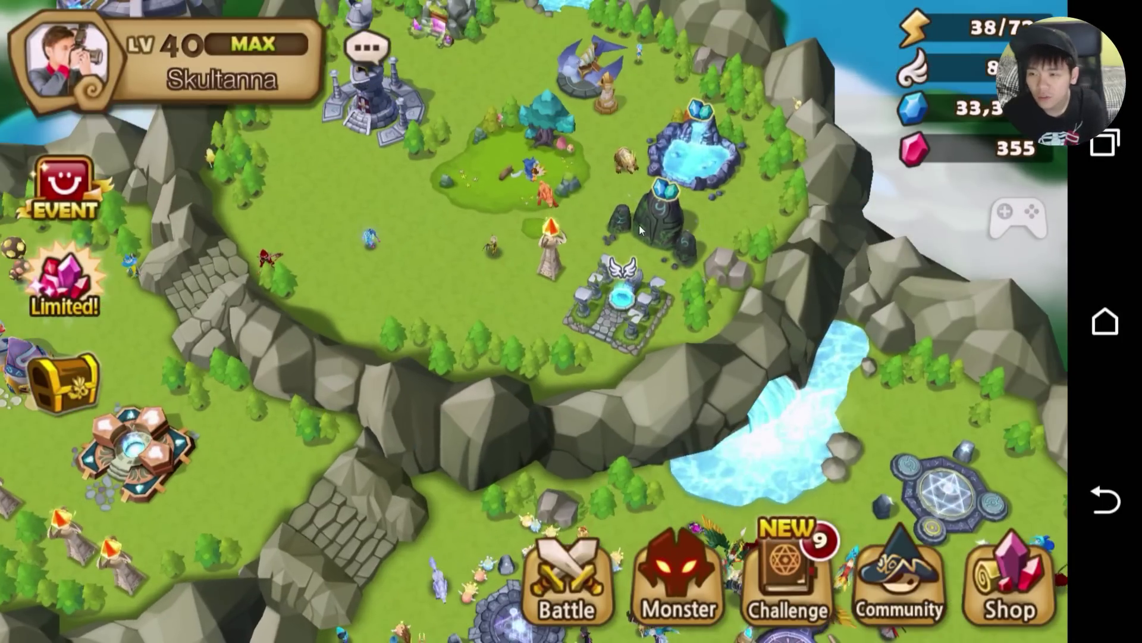
{"action": "left_click", "coordinate": [694, 167]}
{"action": "left_click", "coordinate": [624, 302]}
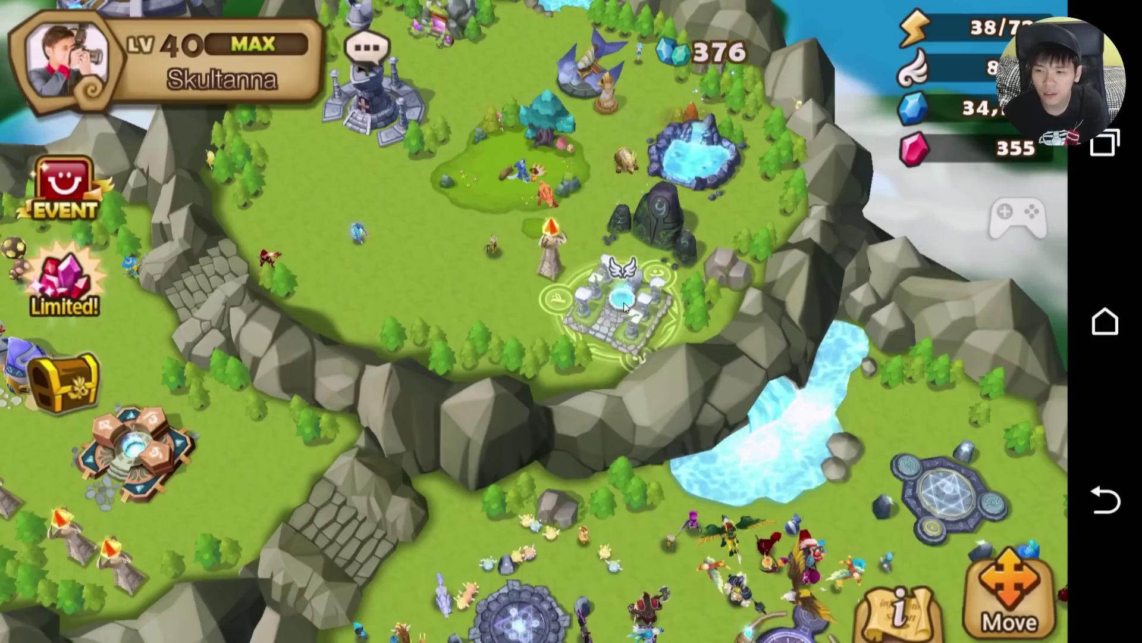
{"action": "left_click", "coordinate": [797, 594]}
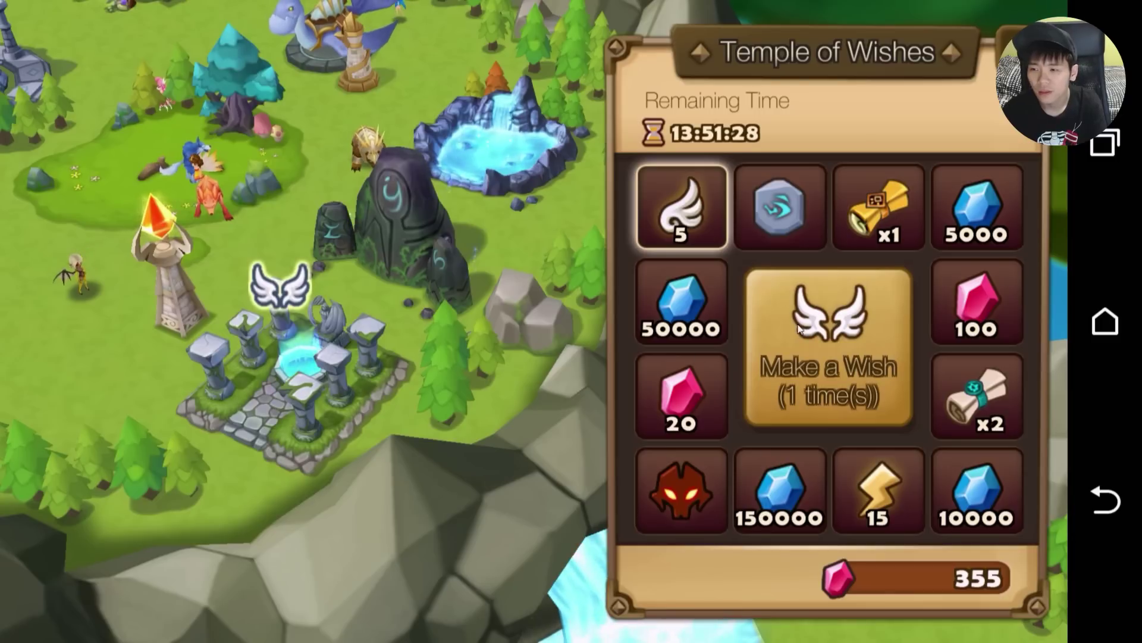
Make the daily wish at the Temple of Wishes, confirm it, and close the panel.
{"action": "left_click", "coordinate": [801, 329]}
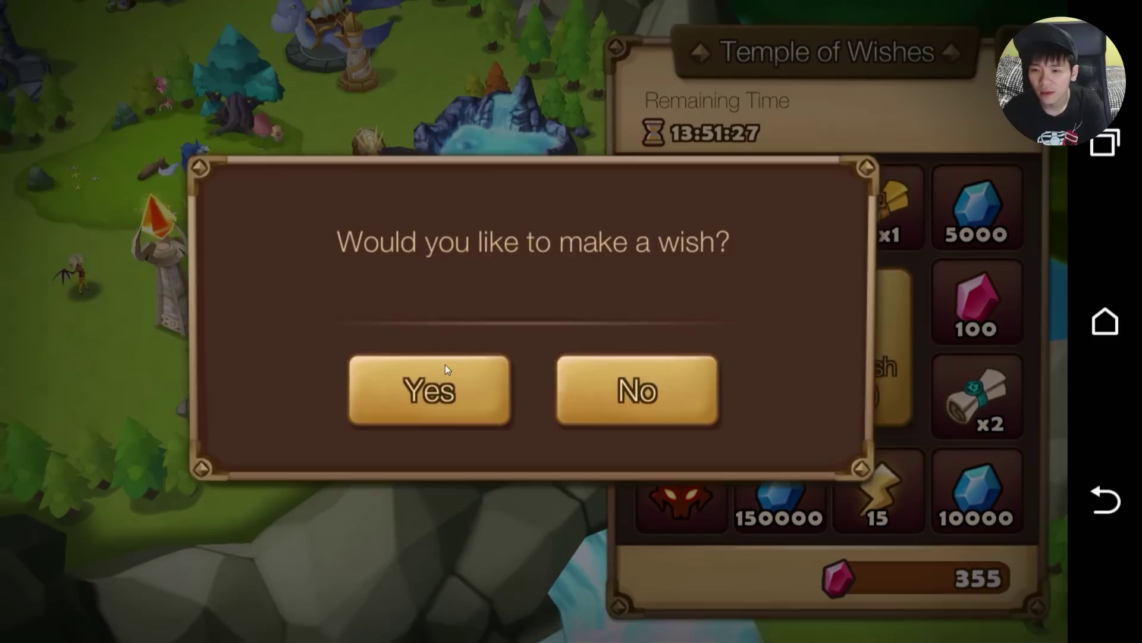
{"action": "left_click", "coordinate": [442, 410]}
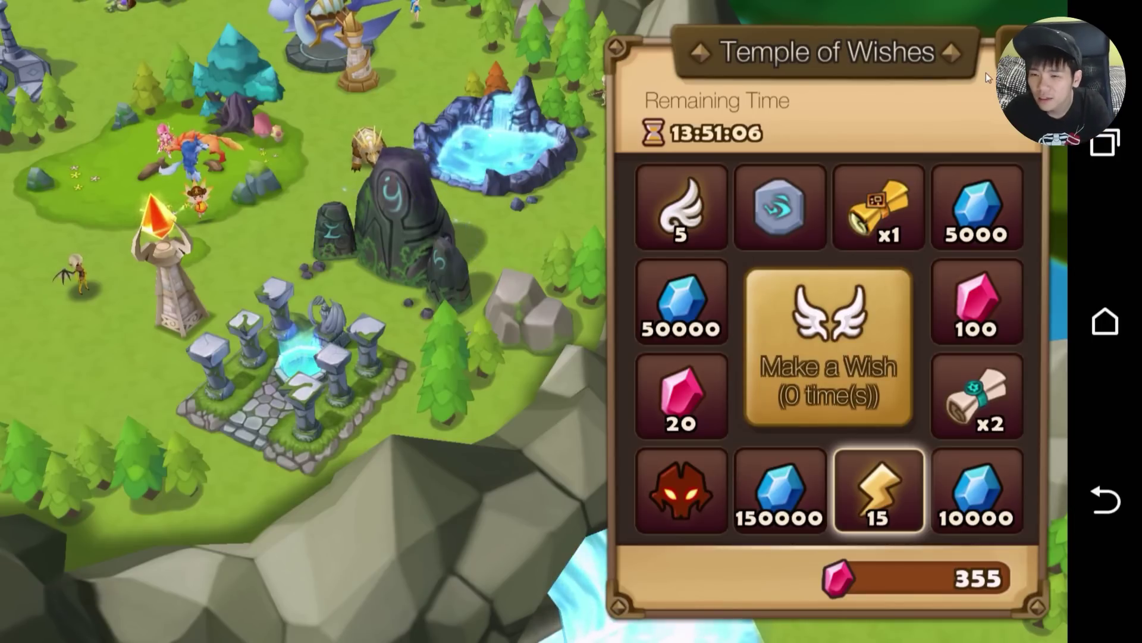
{"action": "left_click", "coordinate": [410, 227]}
Pan around the island base to view the left island and the whole base.
{"action": "mouse_move", "coordinate": [326, 210]}
{"action": "left_mouse_down"}
{"action": "mouse_move", "coordinate": [394, 286]}
{"action": "mouse_move", "coordinate": [450, 325]}
{"action": "left_mouse_up"}
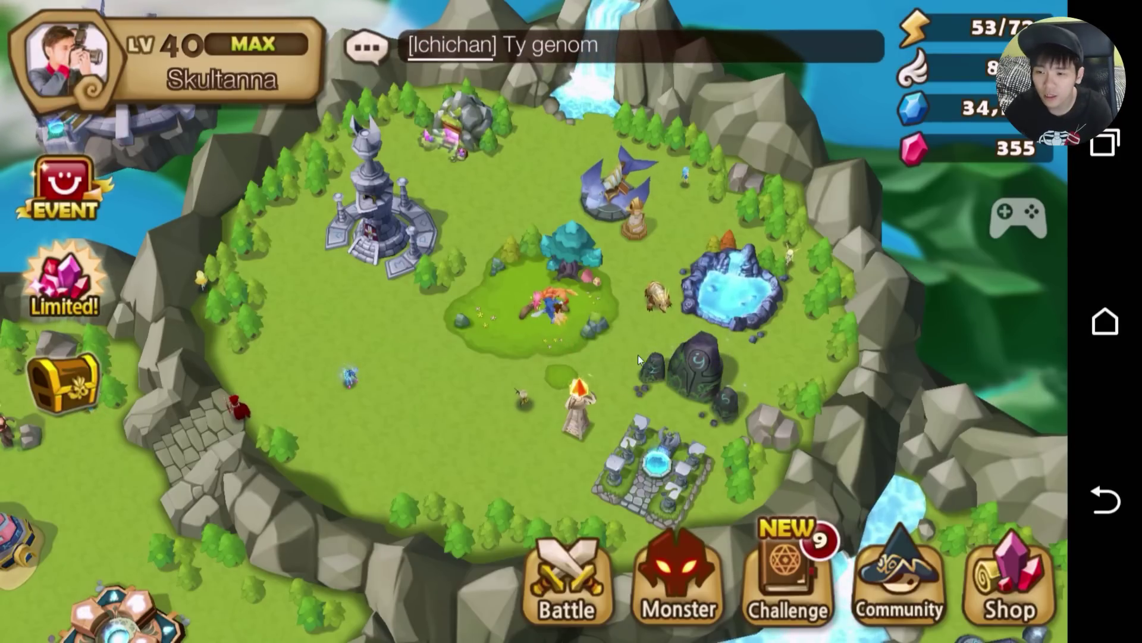
{"action": "left_click_drag", "start_coordinate": [631, 232], "coordinate": [623, 195]}
{"action": "left_click_drag", "start_coordinate": [631, 393], "coordinate": [636, 202]}
{"action": "mouse_move", "coordinate": [595, 417]}
{"action": "left_mouse_down"}
{"action": "mouse_move", "coordinate": [758, 372]}
{"action": "mouse_move", "coordinate": [629, 429]}
{"action": "mouse_move", "coordinate": [564, 441]}
{"action": "mouse_move", "coordinate": [533, 432]}
{"action": "left_mouse_up"}
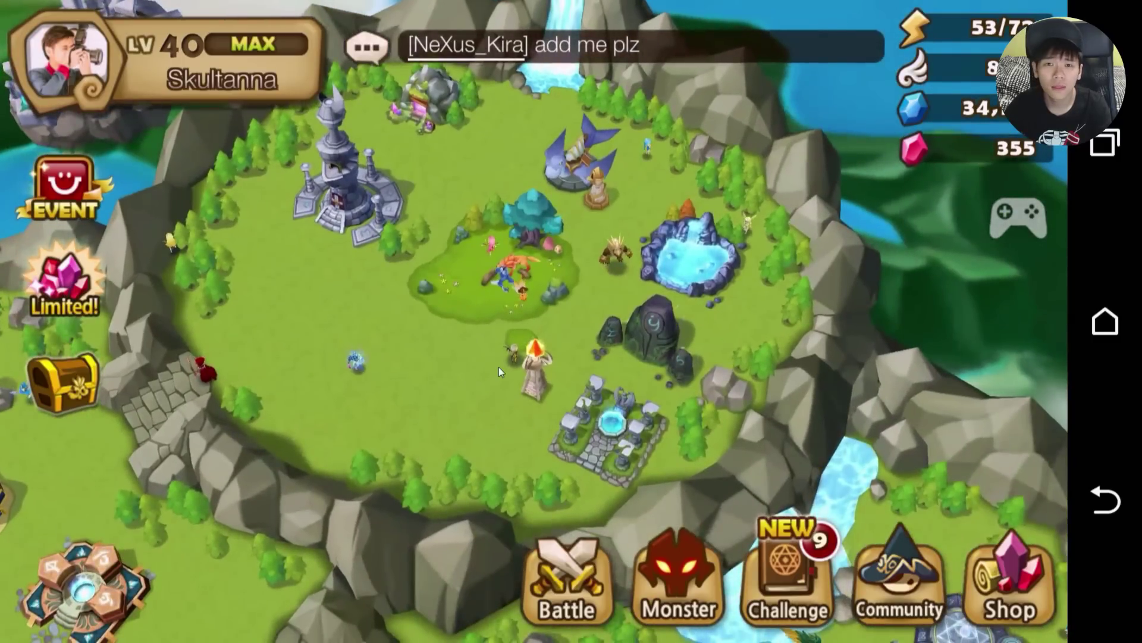